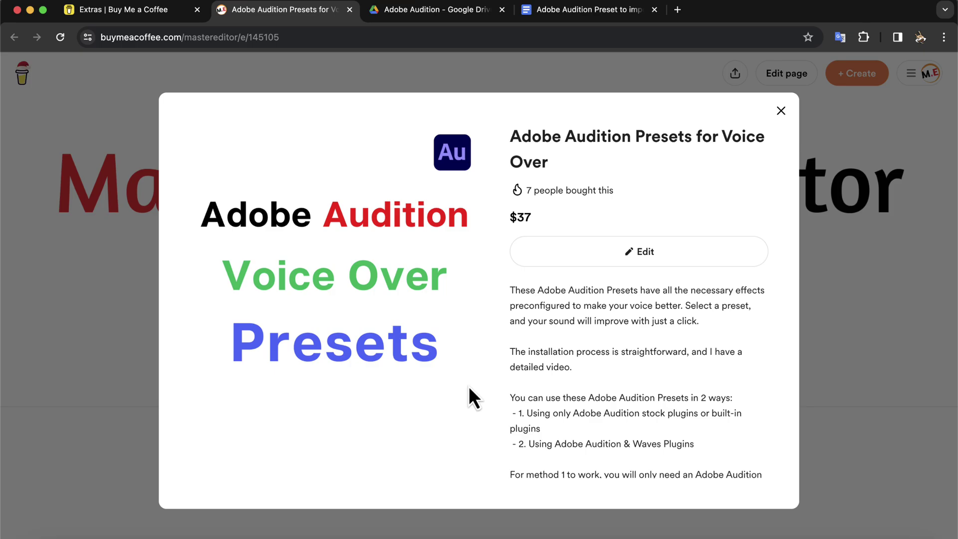
# In Finder, open the Audition Presets folder containing the two .sesx preset sessions
pyautogui.press('super+Tab')
pyautogui.press('super+Tab')
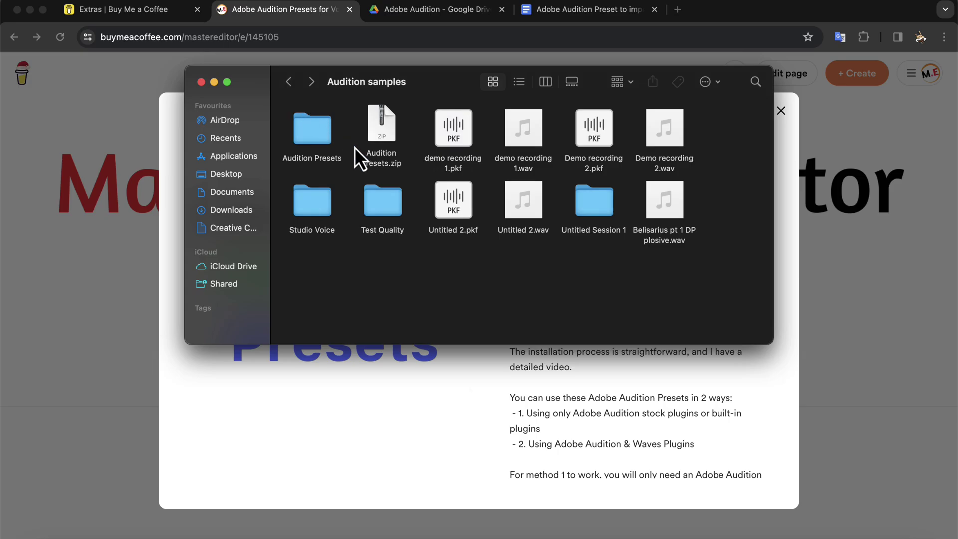
pyautogui.click(378, 163)
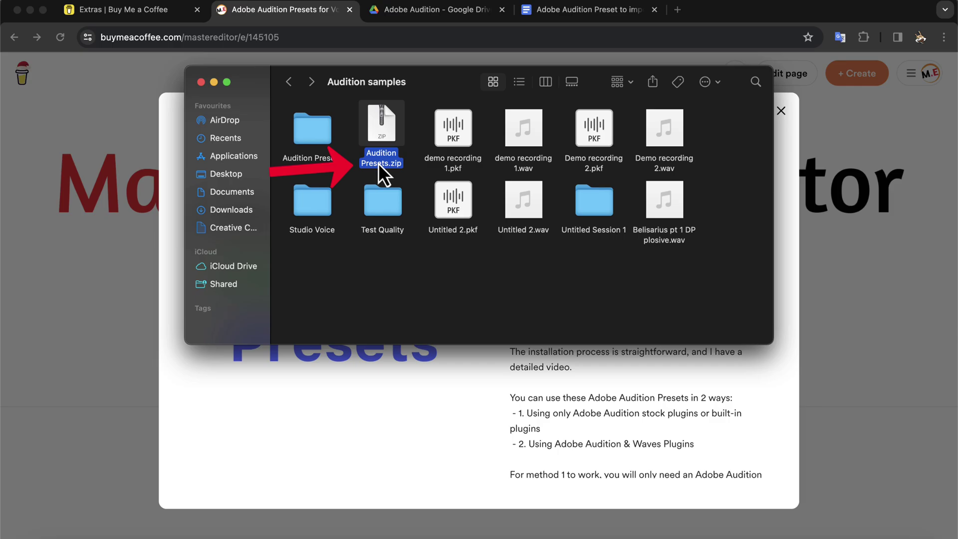
pyautogui.doubleClick(316, 124)
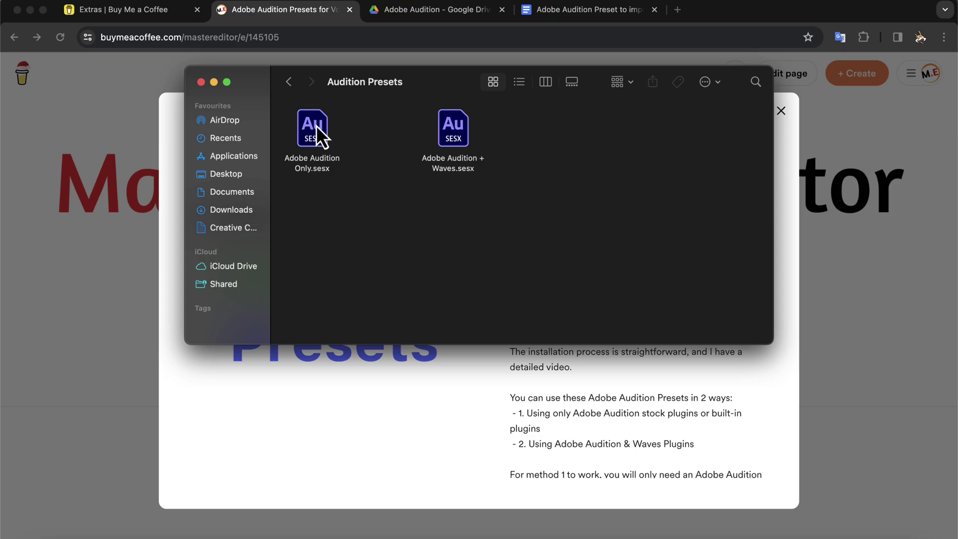
# Open 'Adobe Audition Only.sesx' in Audition's Multitrack view and select the Mix track
pyautogui.doubleClick(316, 125)
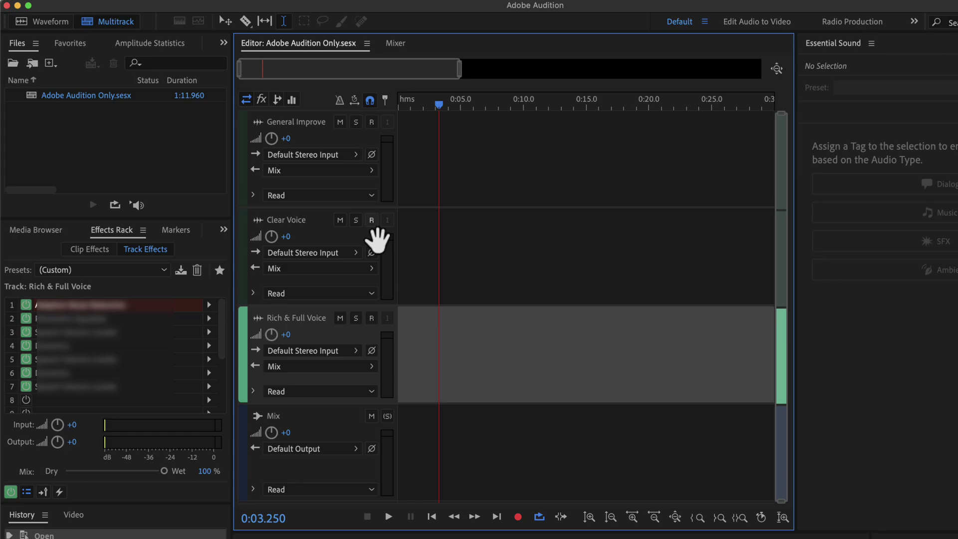
pyautogui.click(440, 442)
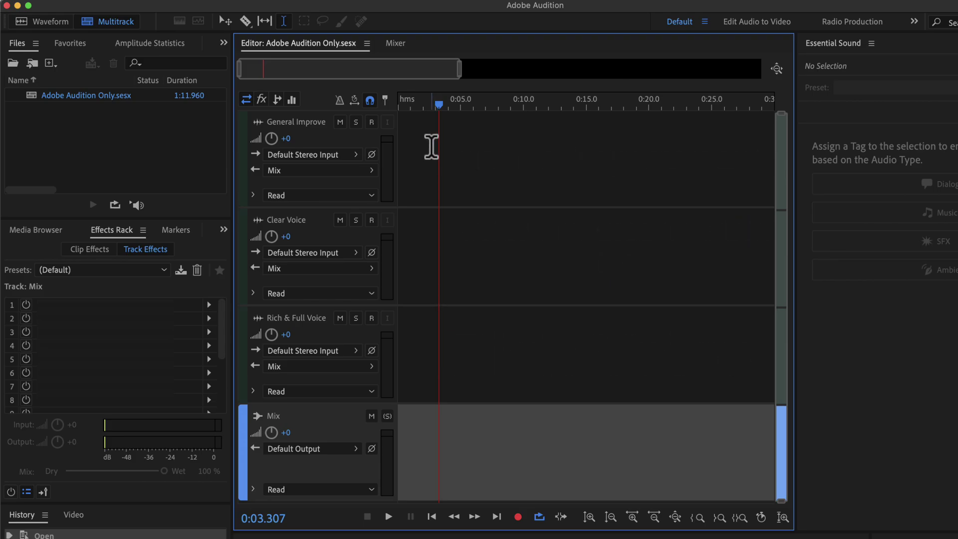
# Save the General Improve track's effect chain as a rack preset named 'General Improve'
pyautogui.click(430, 147)
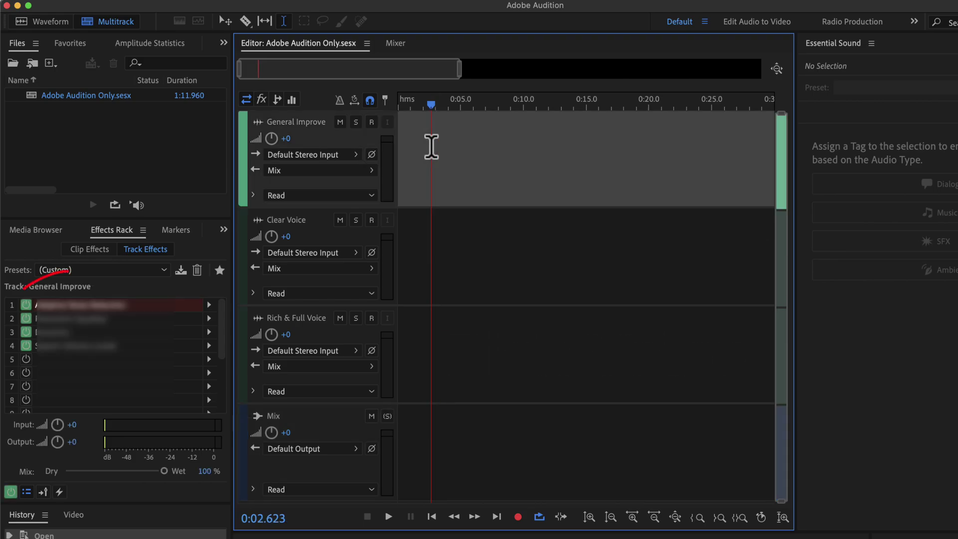
pyautogui.click(181, 270)
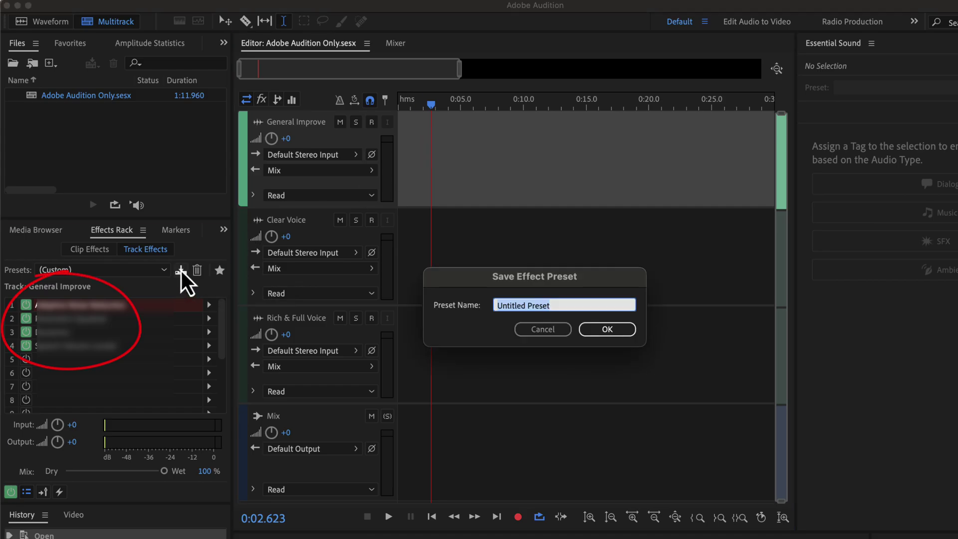
pyautogui.write('Genera')
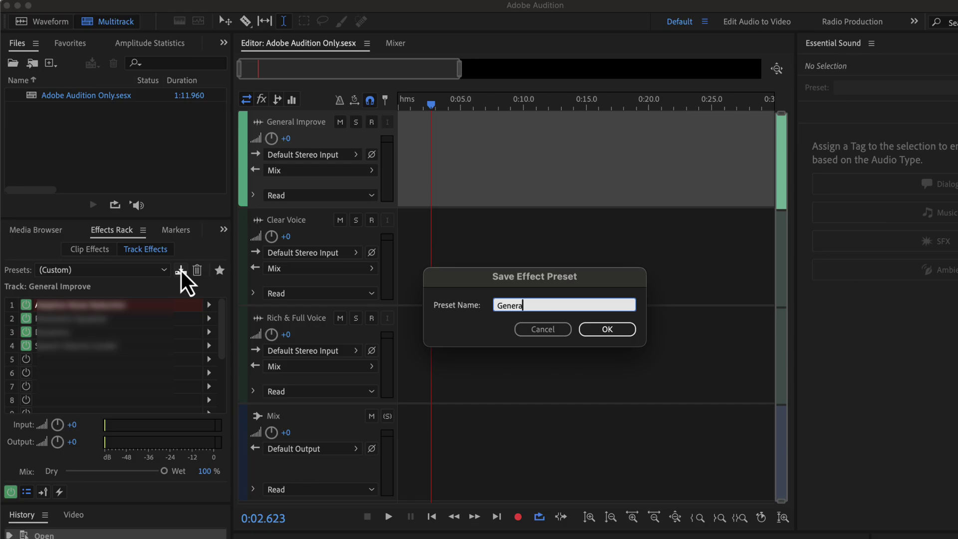
pyautogui.write('l Improve')
pyautogui.click(606, 329)
pyautogui.click(145, 270)
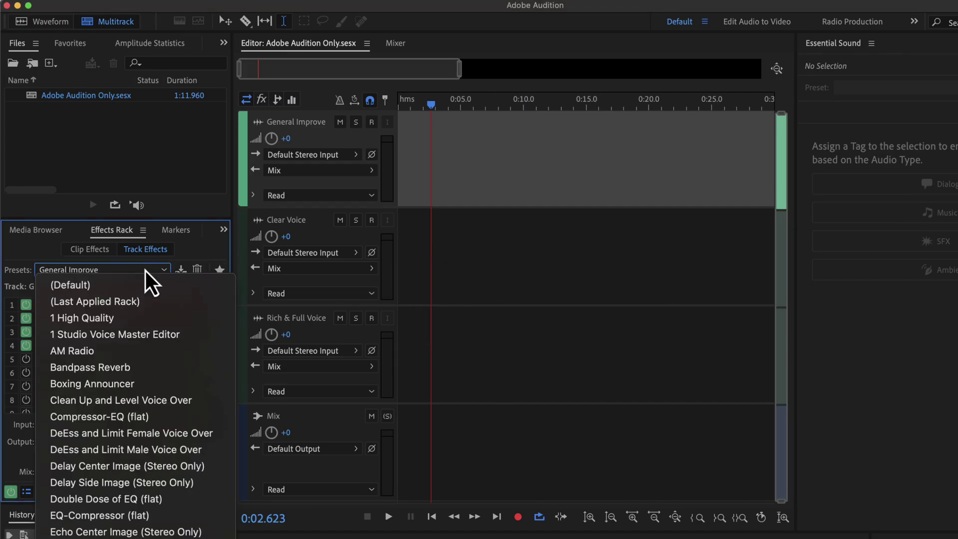
pyautogui.scroll(-5, 125, 464)
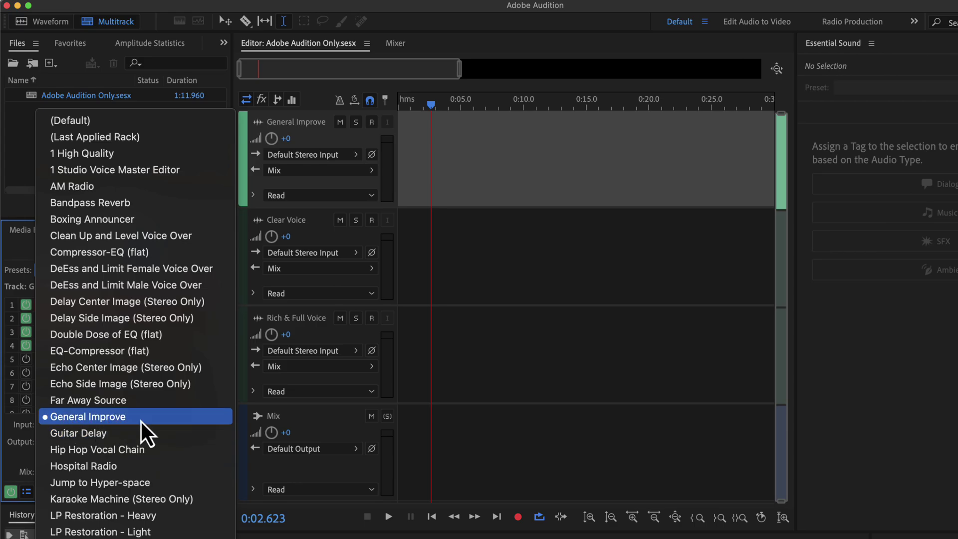
pyautogui.click(497, 262)
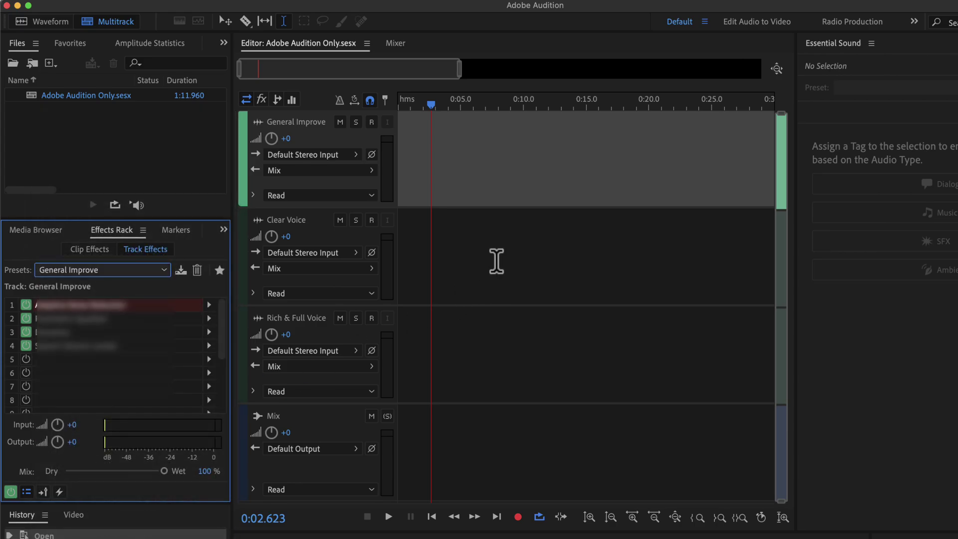
# Save the Clear Voice track's effects as a rack preset named 'Clear Voice'
pyautogui.click(497, 261)
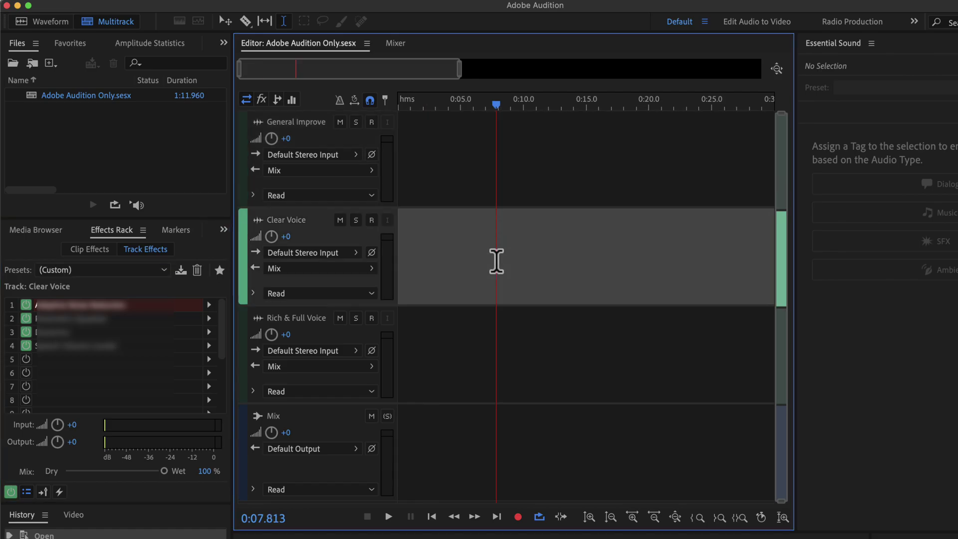
pyautogui.click(181, 271)
pyautogui.write('Clear Voice')
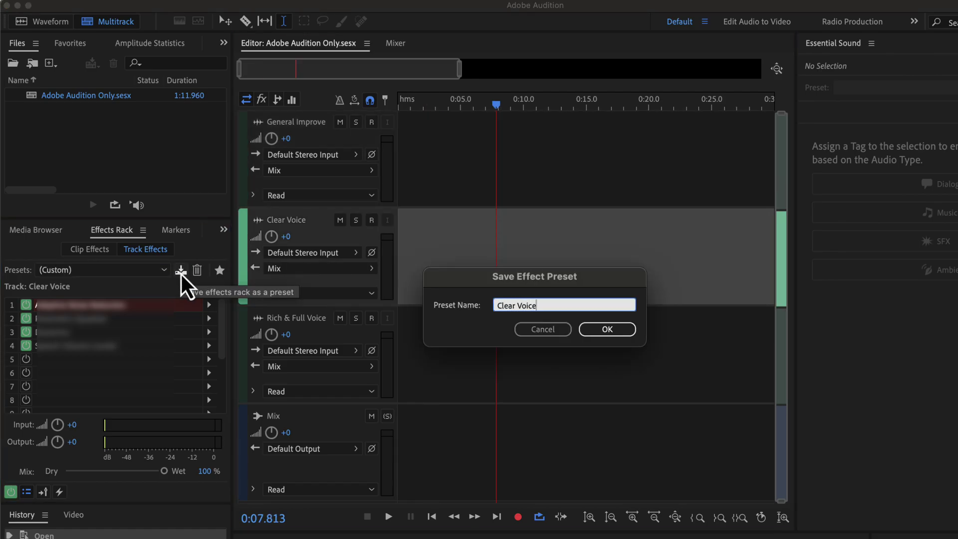
pyautogui.click(596, 328)
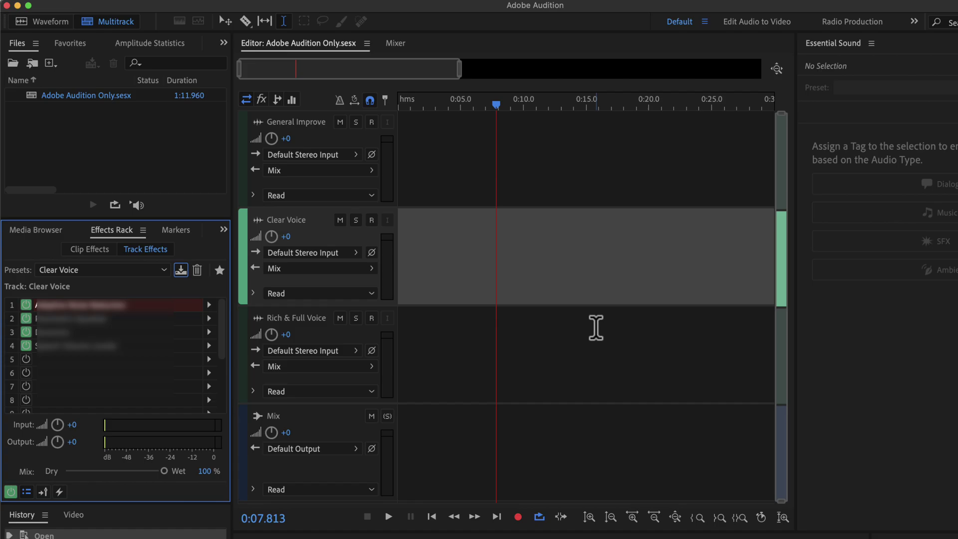
# Save the Rich & Full Voice track's effects as a rack preset named 'Rich Voice'
pyautogui.click(596, 328)
pyautogui.click(181, 271)
pyautogui.write('R')
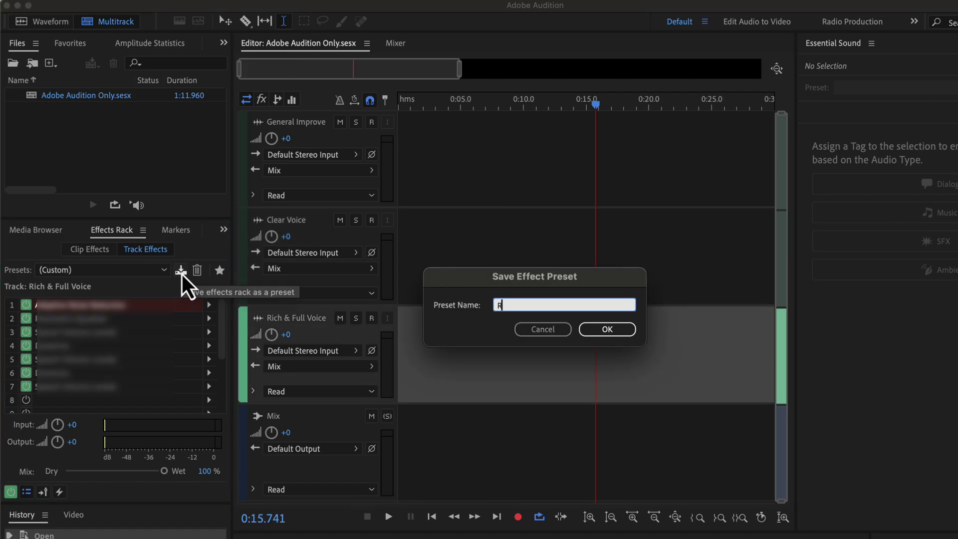
pyautogui.write('ich Voice')
pyautogui.click(597, 329)
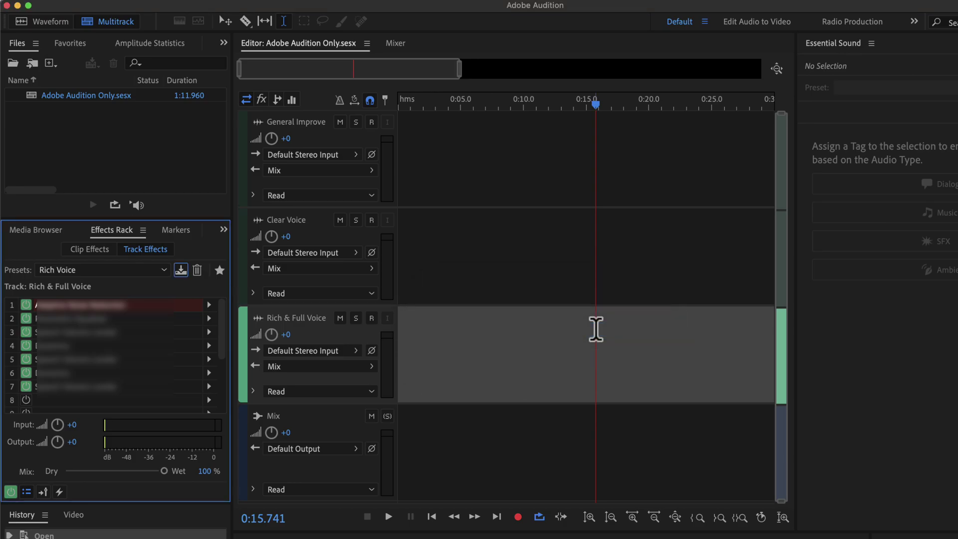
# Import 'demo recording 1.wav' from Audition samples and open it in the waveform editor
pyautogui.press('super+Tab')
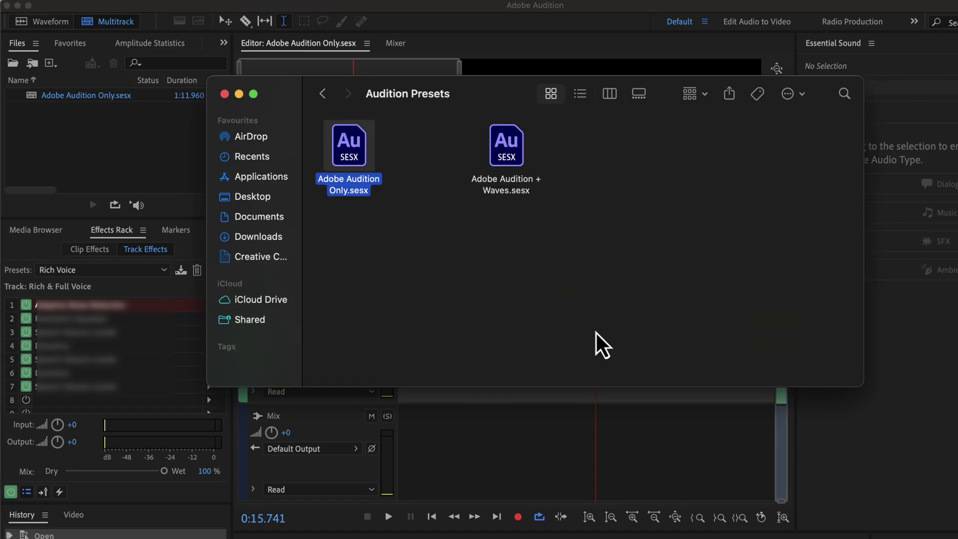
pyautogui.click(319, 99)
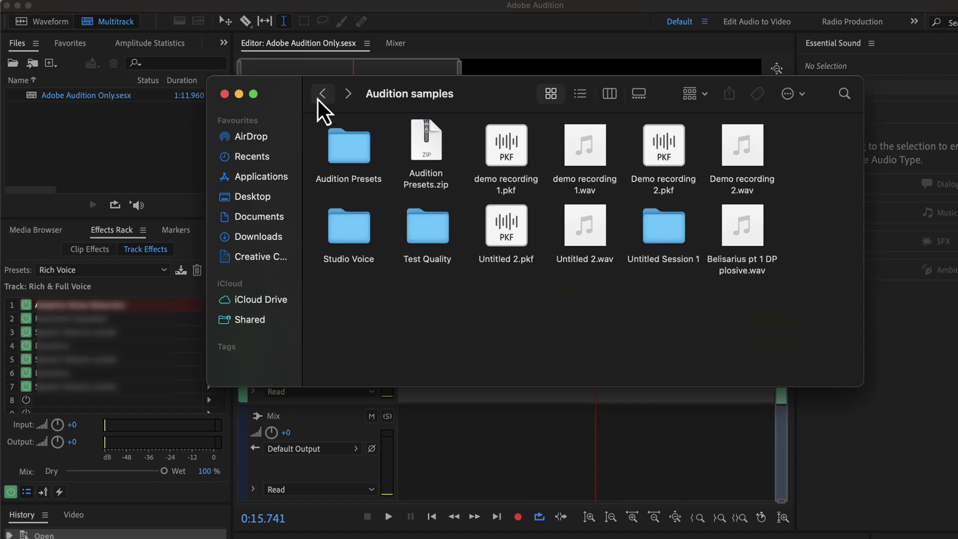
pyautogui.click(601, 185)
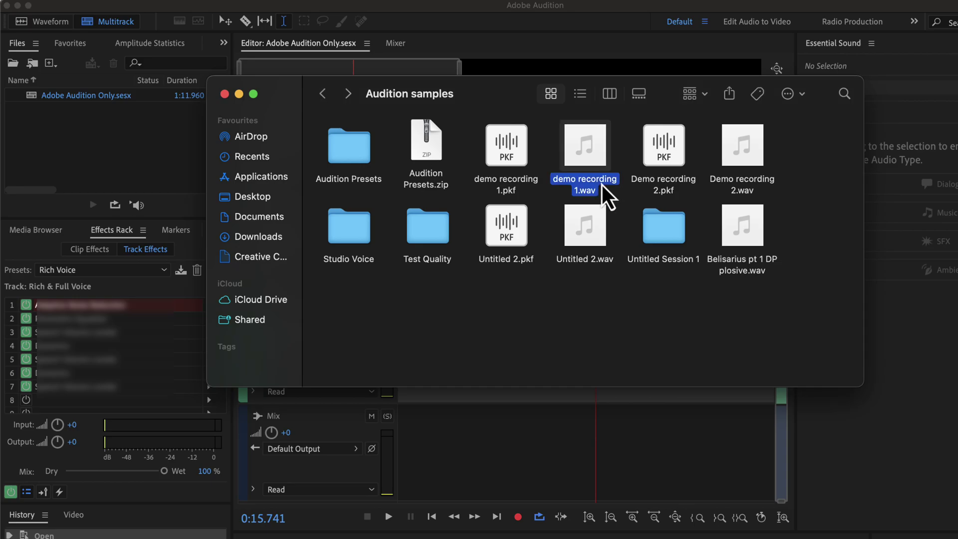
pyautogui.moveTo(592, 187); pyautogui.dragTo(141, 157)
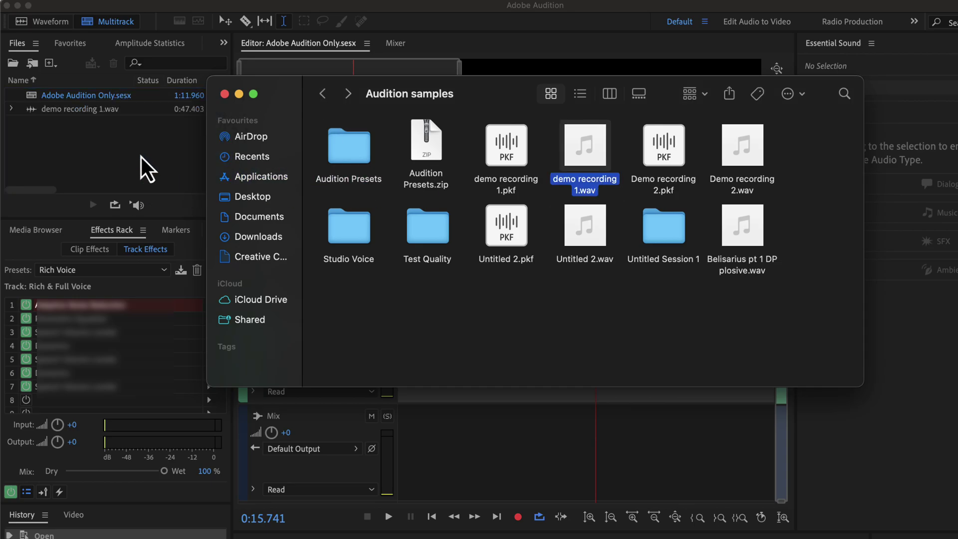
pyautogui.doubleClick(104, 114)
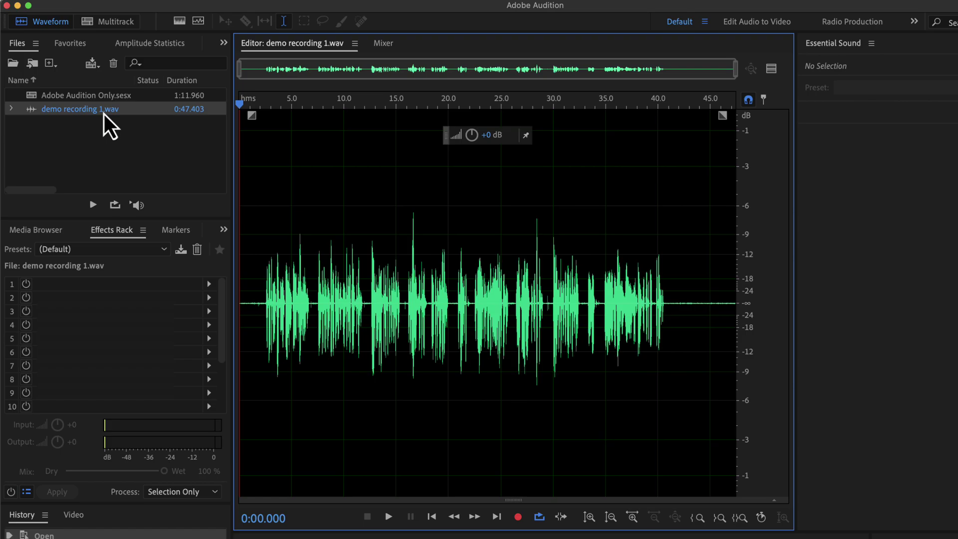
pyautogui.press('space')
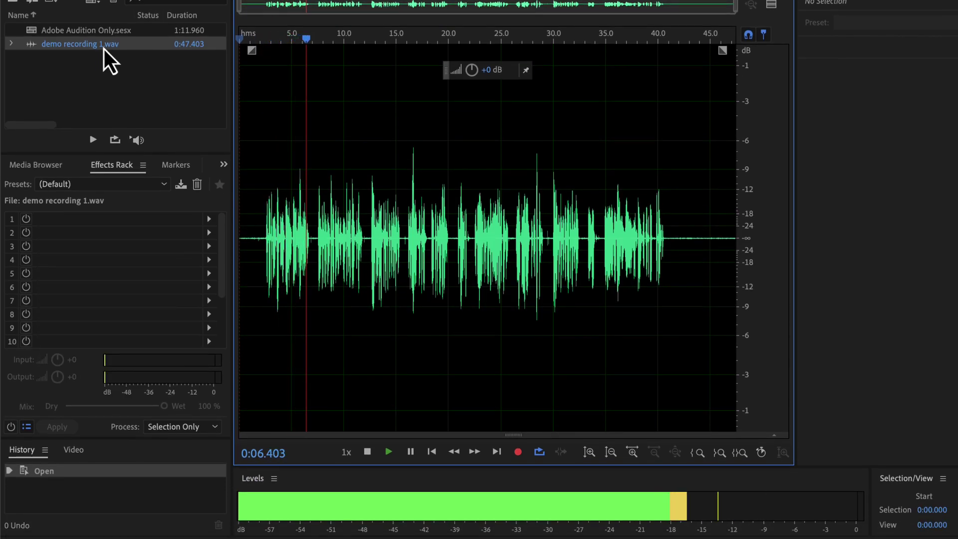
pyautogui.press('space')
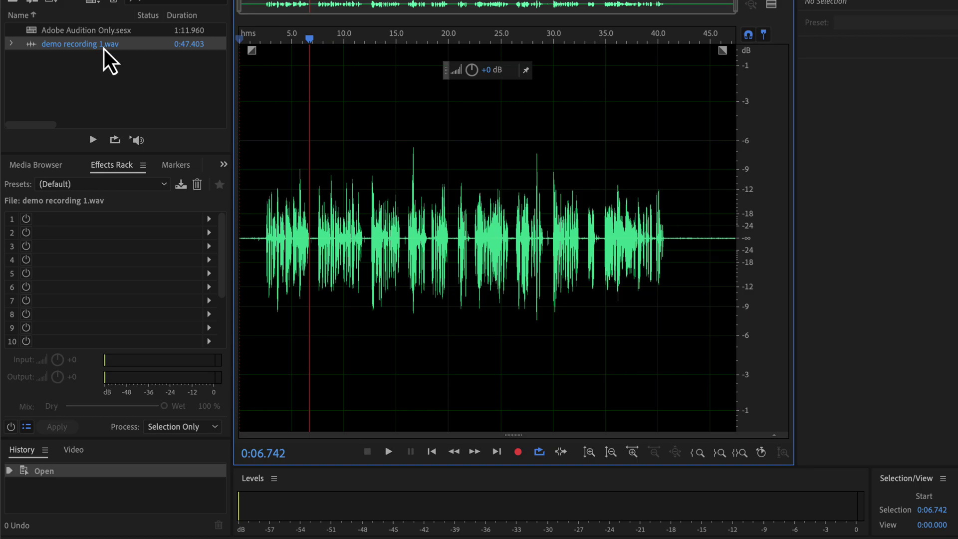
# Load the General Improve preset into the recording's effects rack, accepting the playback warning
pyautogui.click(107, 185)
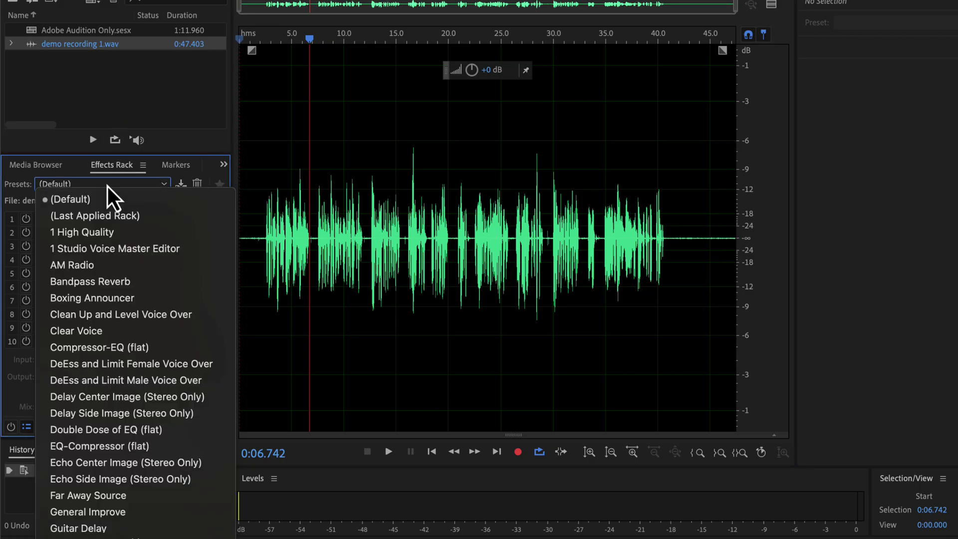
pyautogui.click(79, 511)
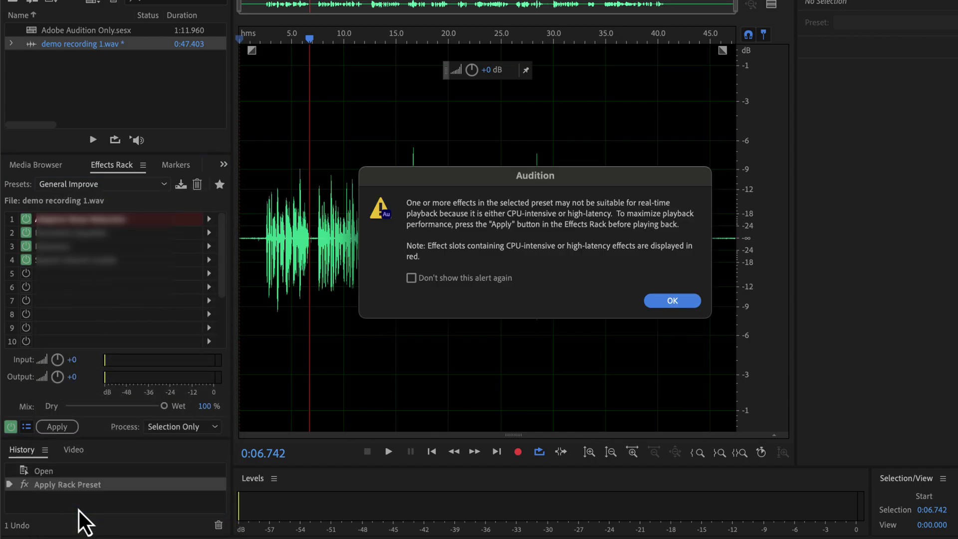
pyautogui.click(671, 301)
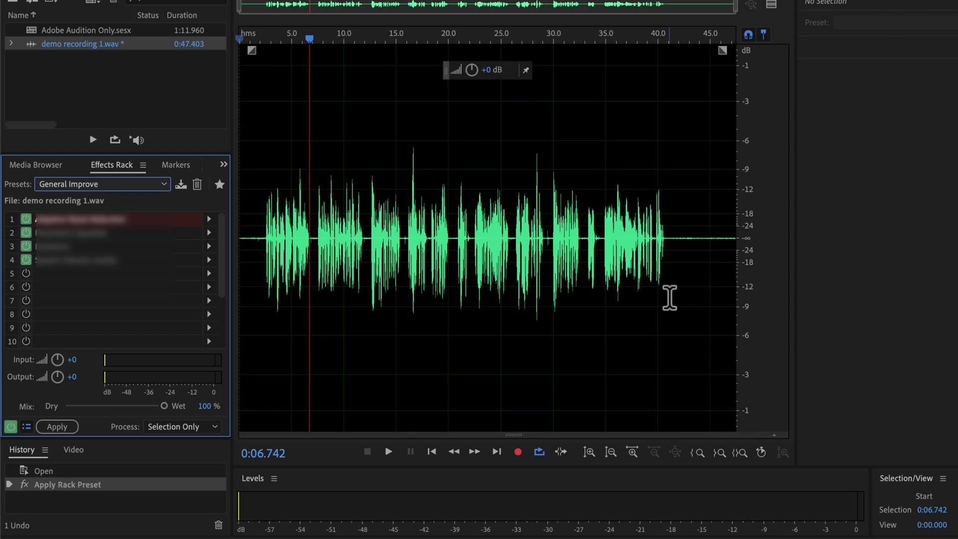
pyautogui.click(248, 236)
pyautogui.press('space')
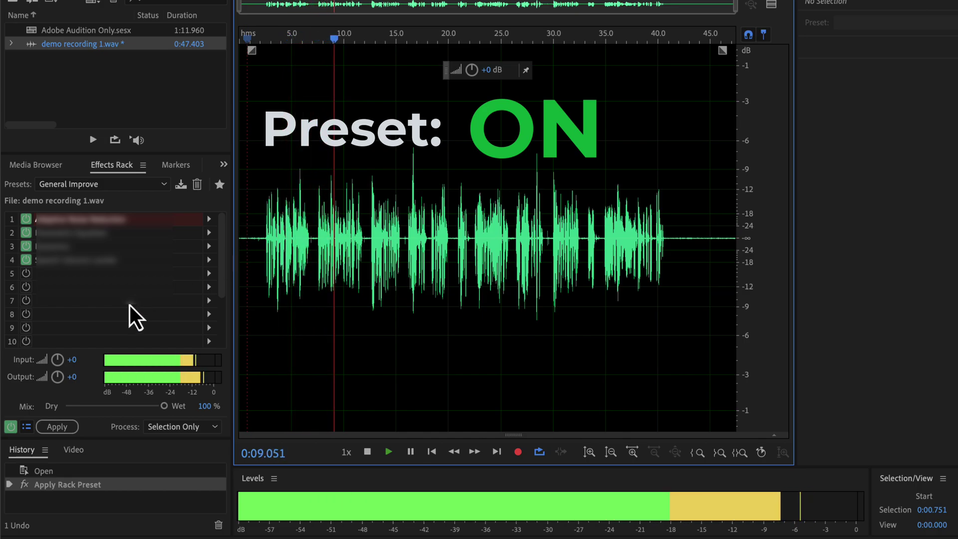
pyautogui.click(11, 427)
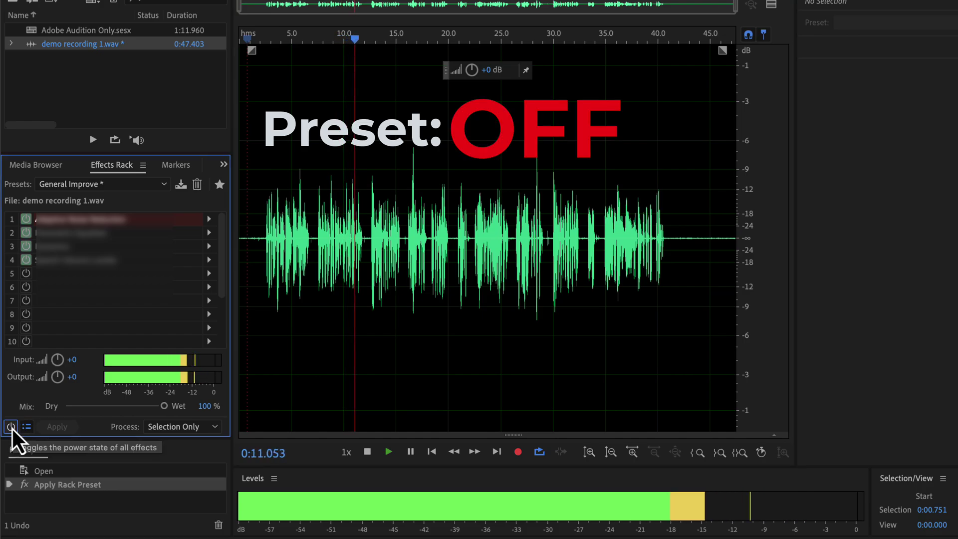
pyautogui.click(10, 427)
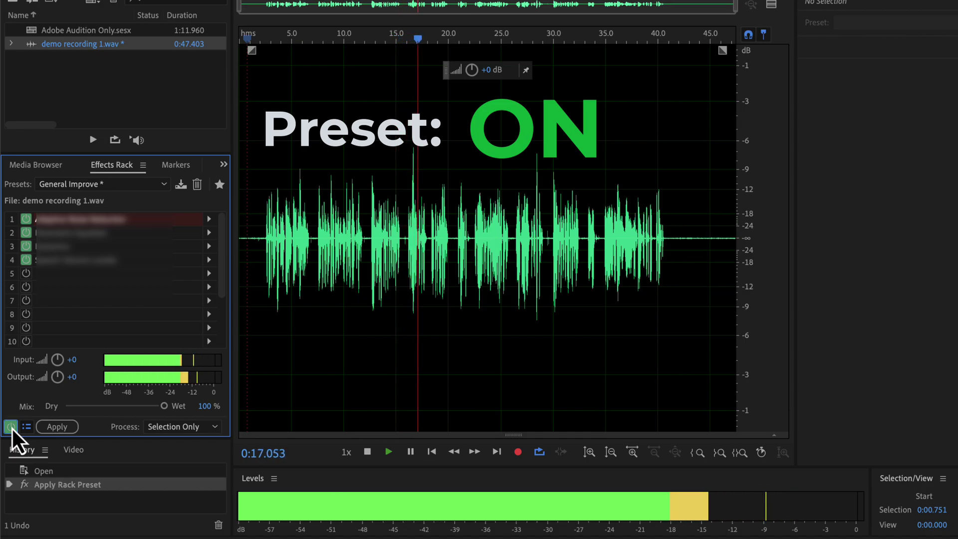
pyautogui.press('space')
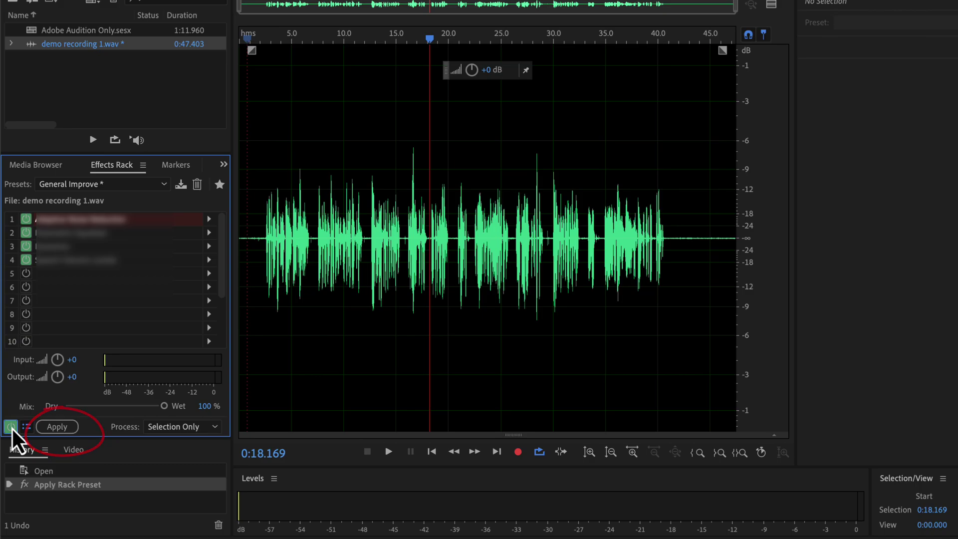
# Load the Clear Voice preset and audition the recording, stopping at 0:11.707
pyautogui.click(106, 188)
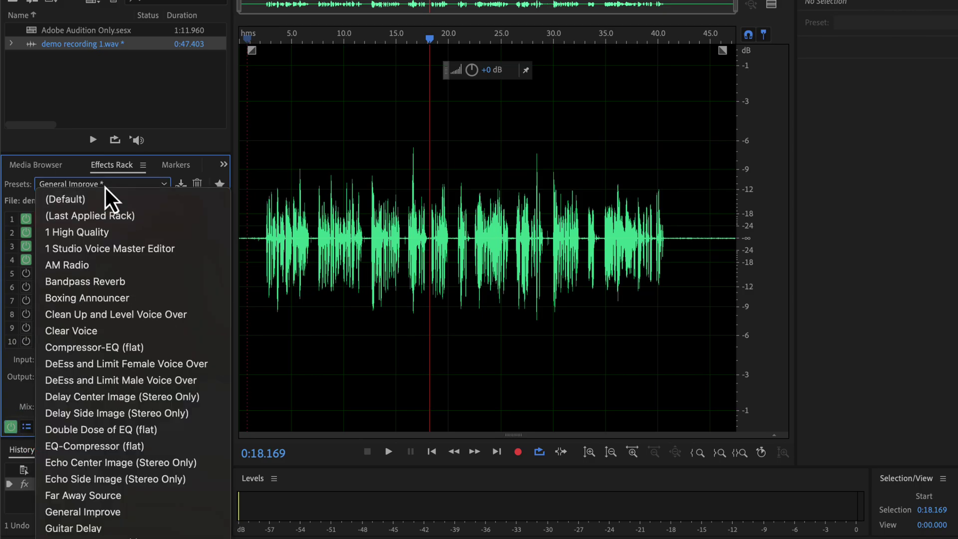
pyautogui.click(84, 331)
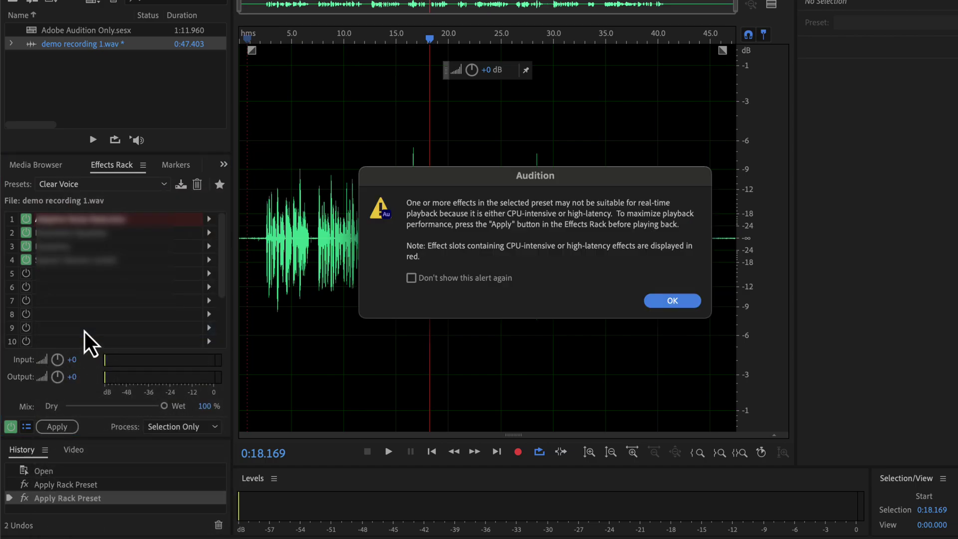
pyautogui.click(671, 301)
pyautogui.click(263, 228)
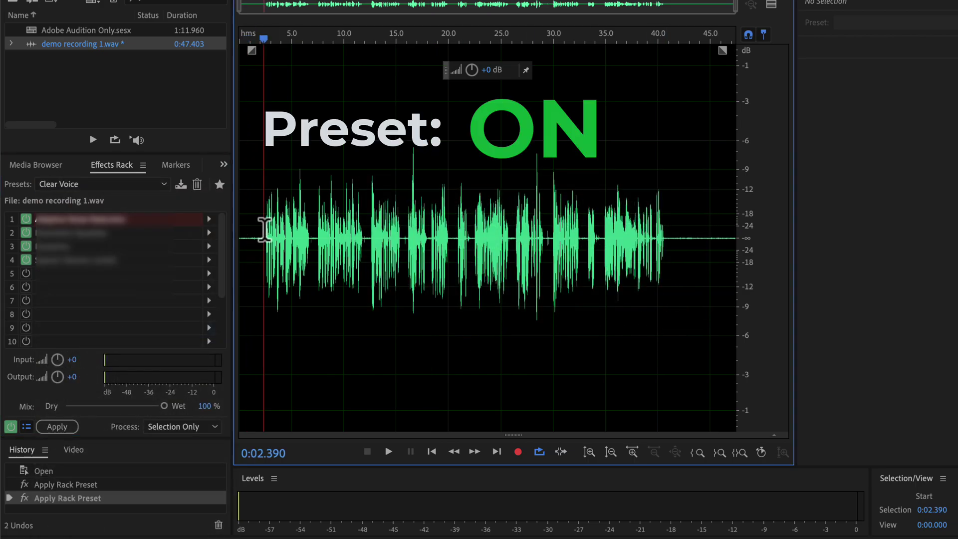
pyautogui.press('space')
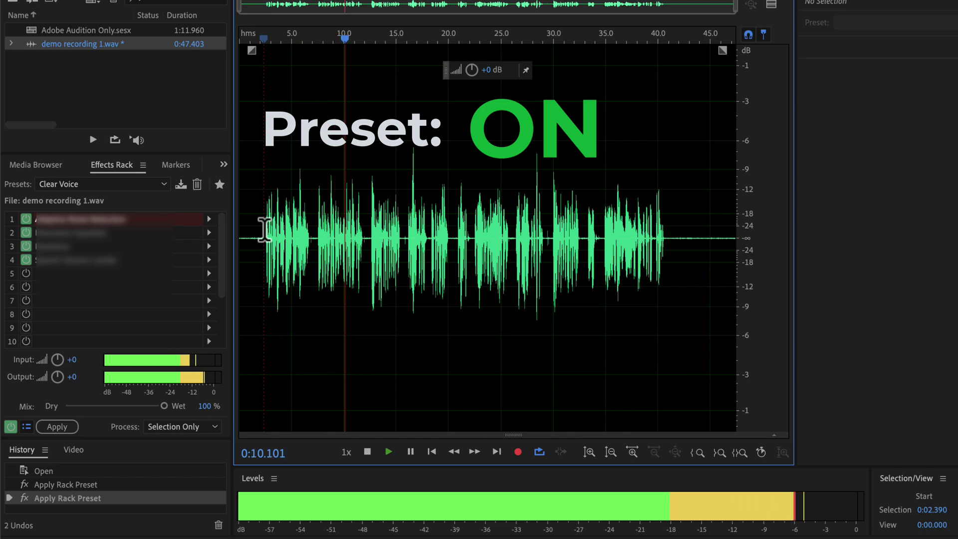
pyautogui.press('space')
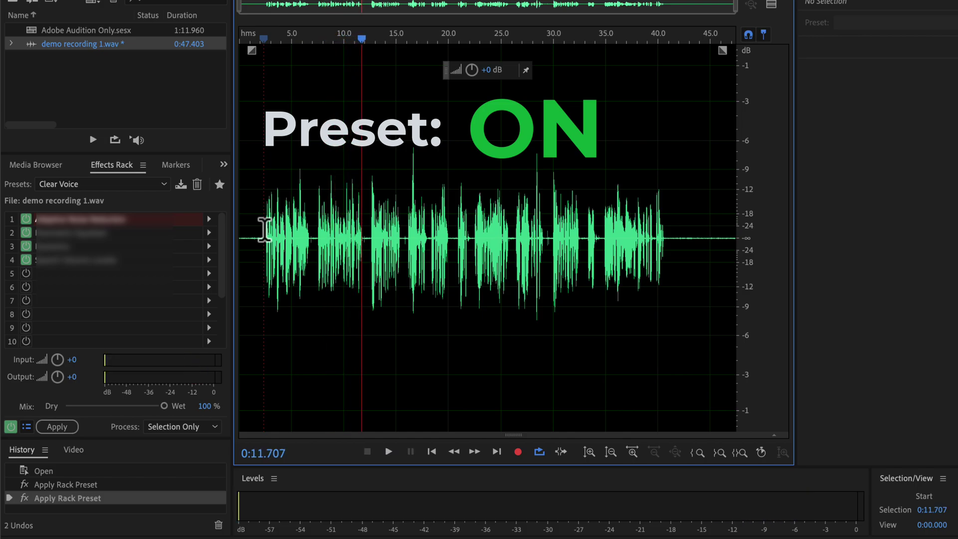
# Swap in the seven-effect Rich Voice preset and play the recording from its start
pyautogui.click(73, 186)
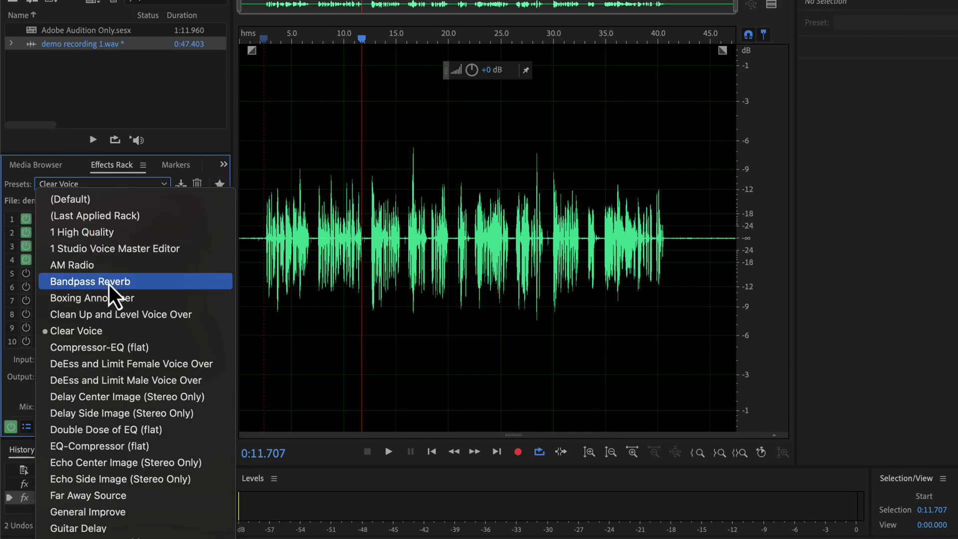
pyautogui.scroll(-2, 118, 313)
pyautogui.scroll(-3, 117, 313)
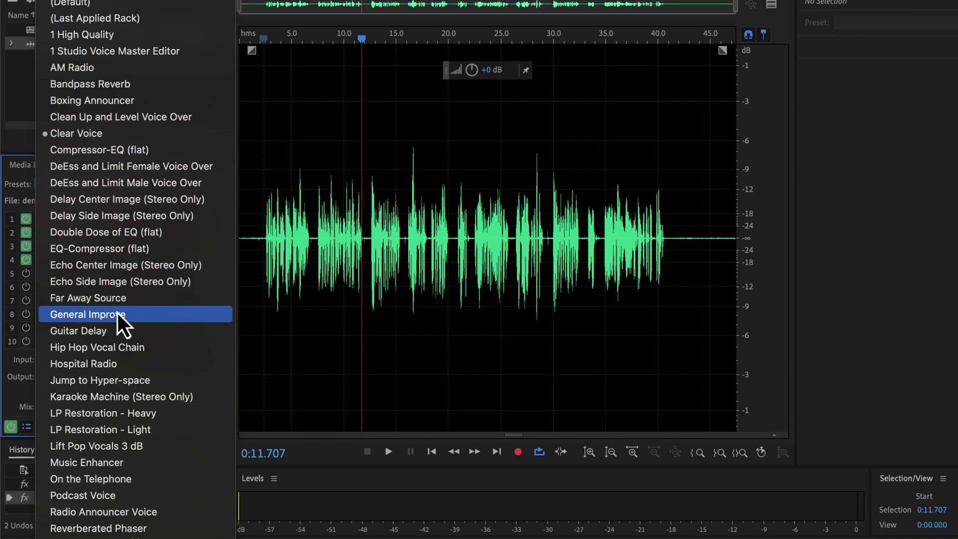
pyautogui.scroll(-3, 118, 312)
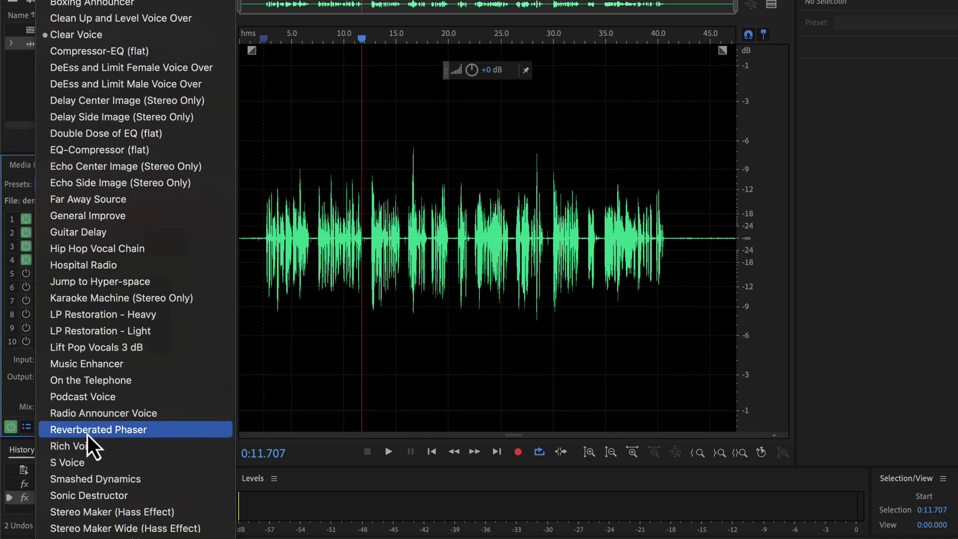
pyautogui.click(85, 450)
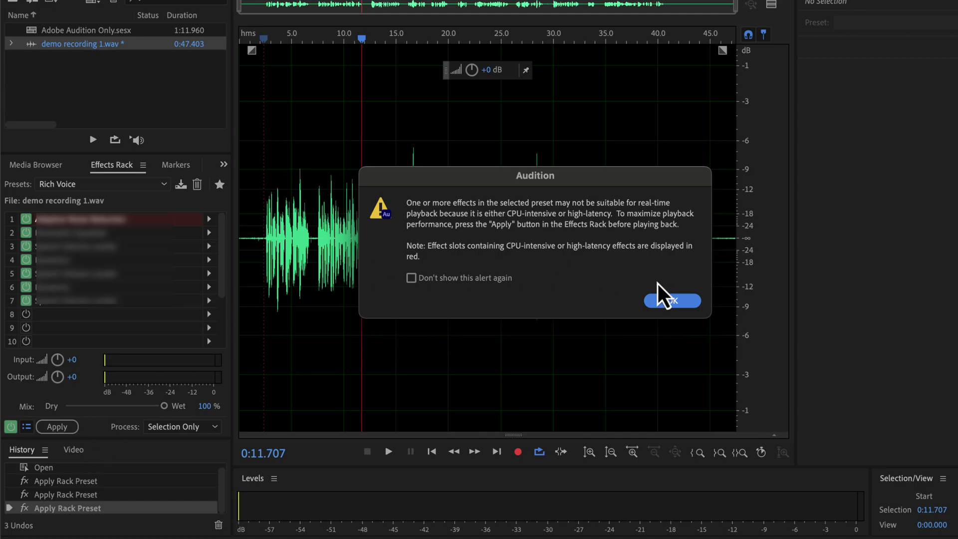
pyautogui.click(669, 301)
pyautogui.click(246, 222)
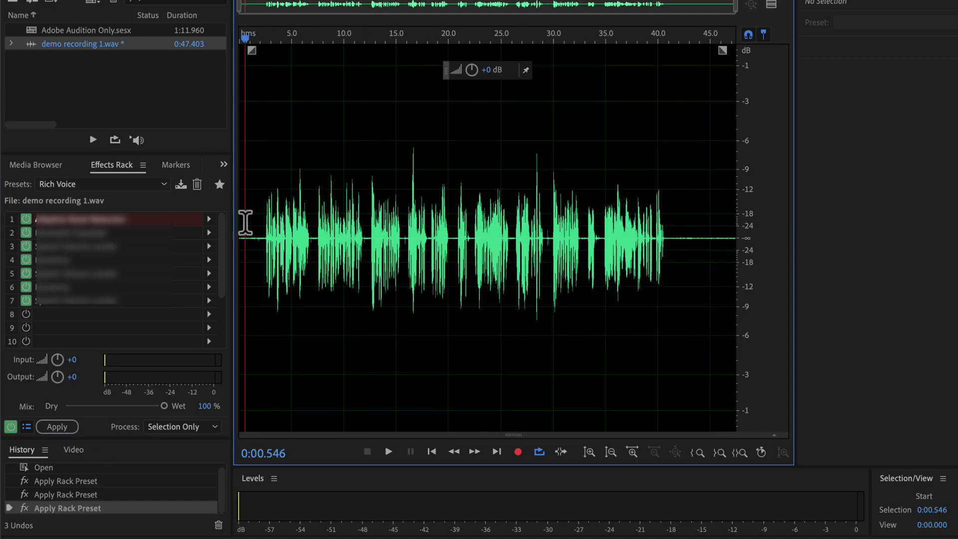
pyautogui.press('space')
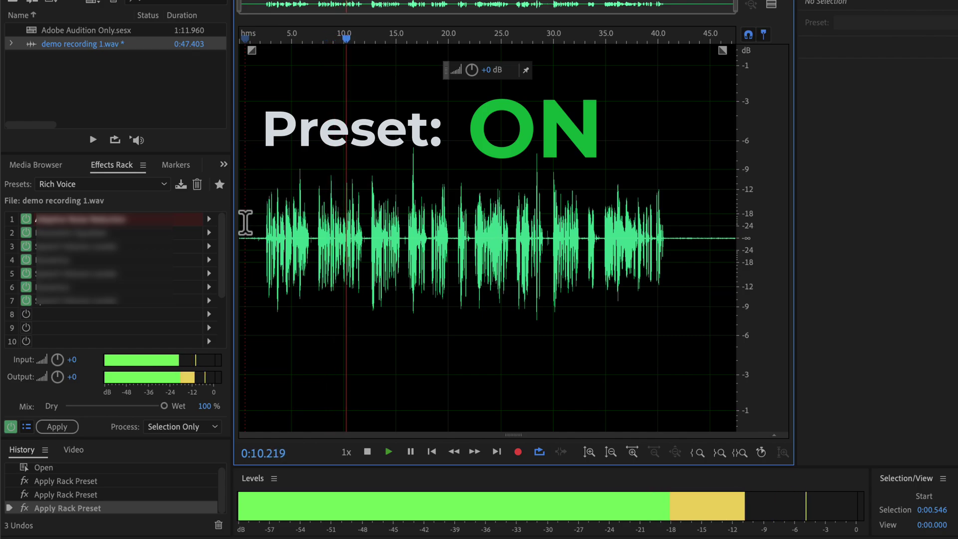
# Toggle the rack bypass twice to compare dry versus Rich Voice, leave it on, stop playback
pyautogui.click(11, 427)
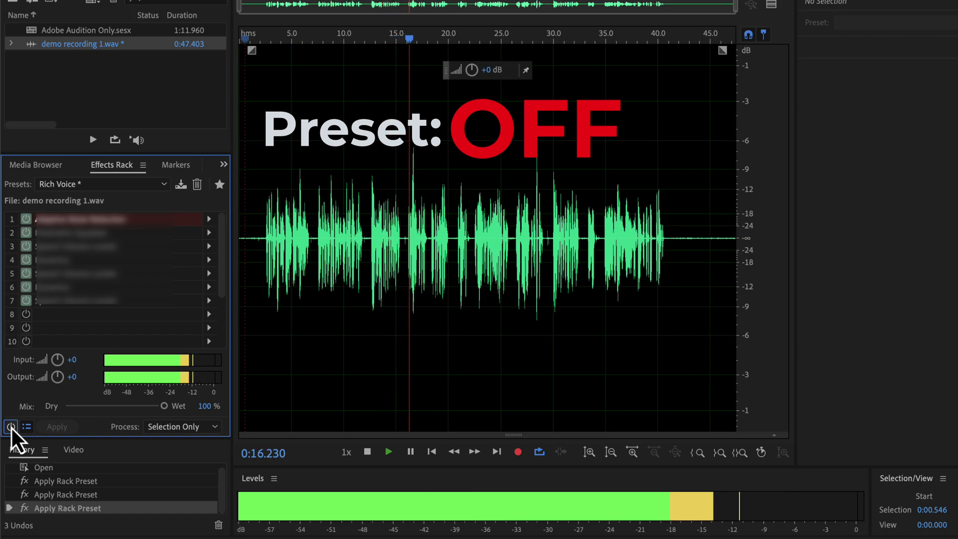
pyautogui.click(11, 427)
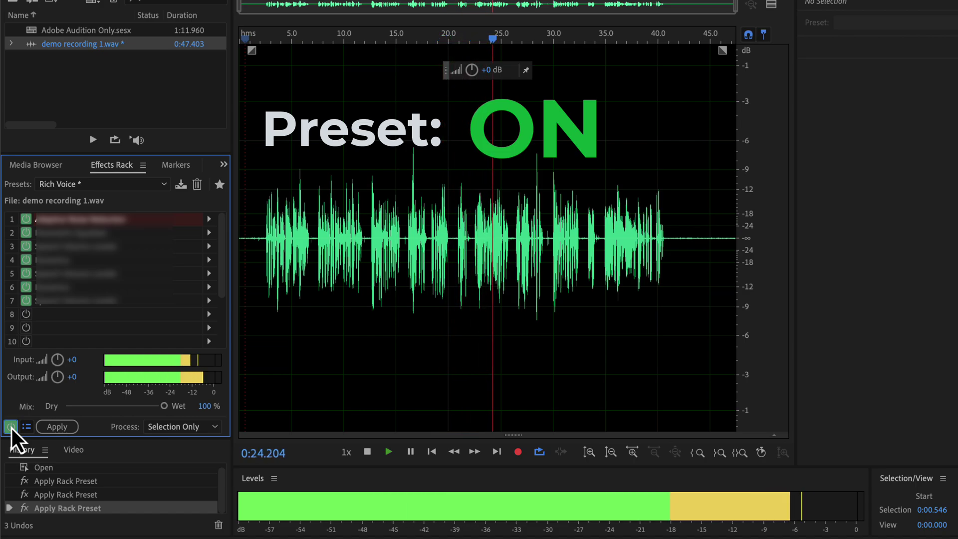
pyautogui.click(11, 427)
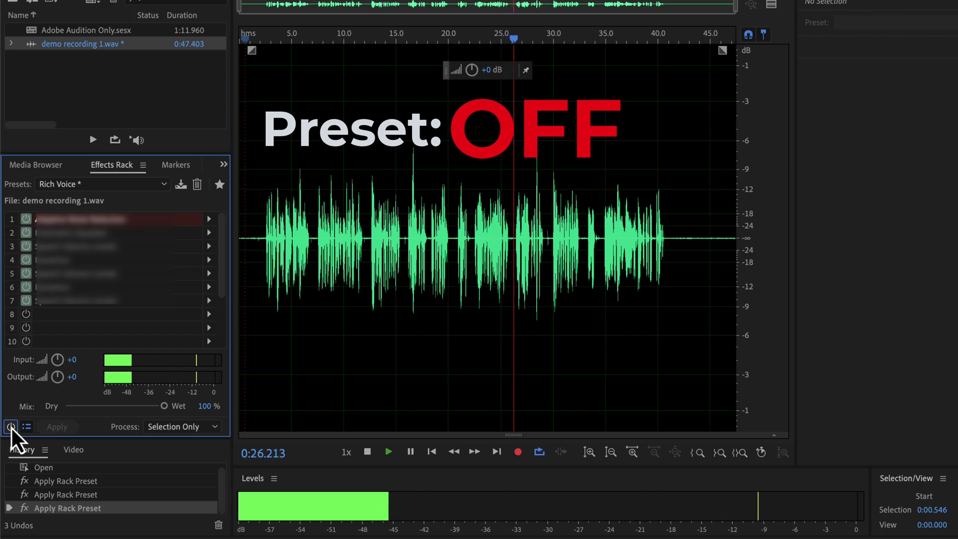
pyautogui.click(11, 427)
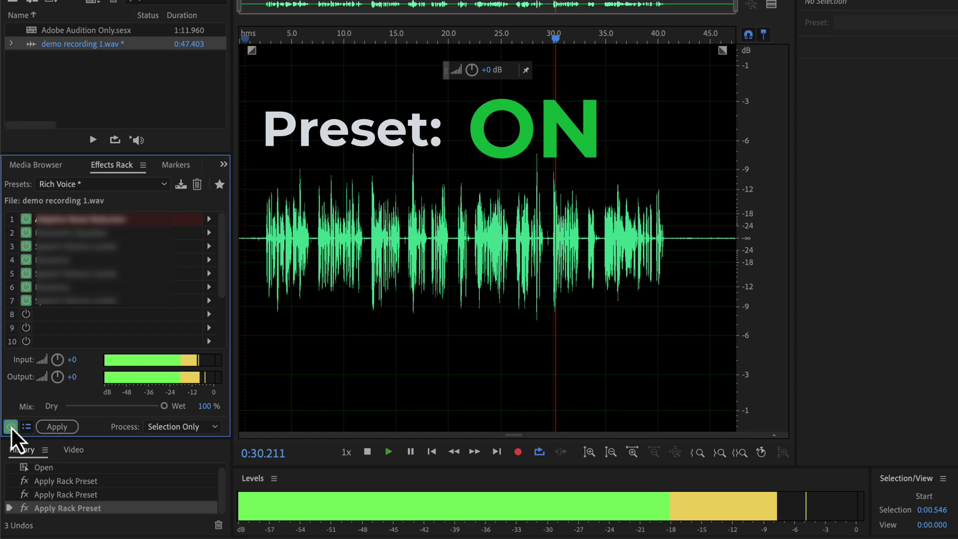
pyautogui.press('space')
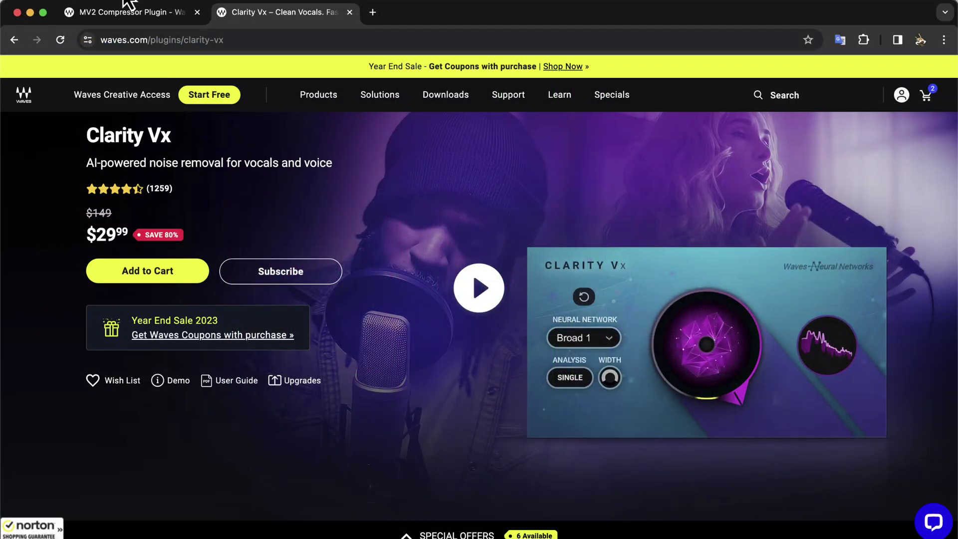
# Switch Chrome to the Waves MV2 Compressor plugin page
pyautogui.click(125, 15)
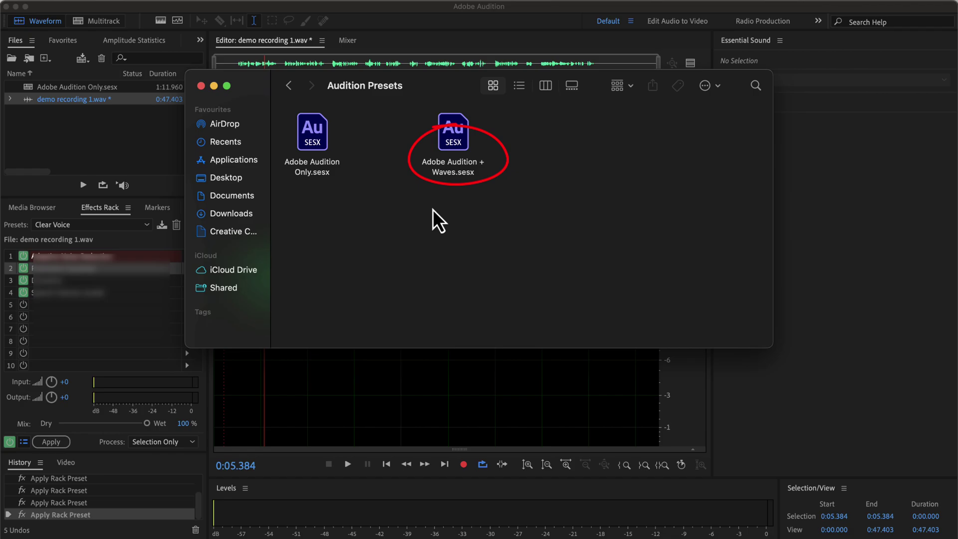
# Open 'Adobe Audition + Waves.sesx' from the Audition Presets folder
pyautogui.doubleClick(444, 172)
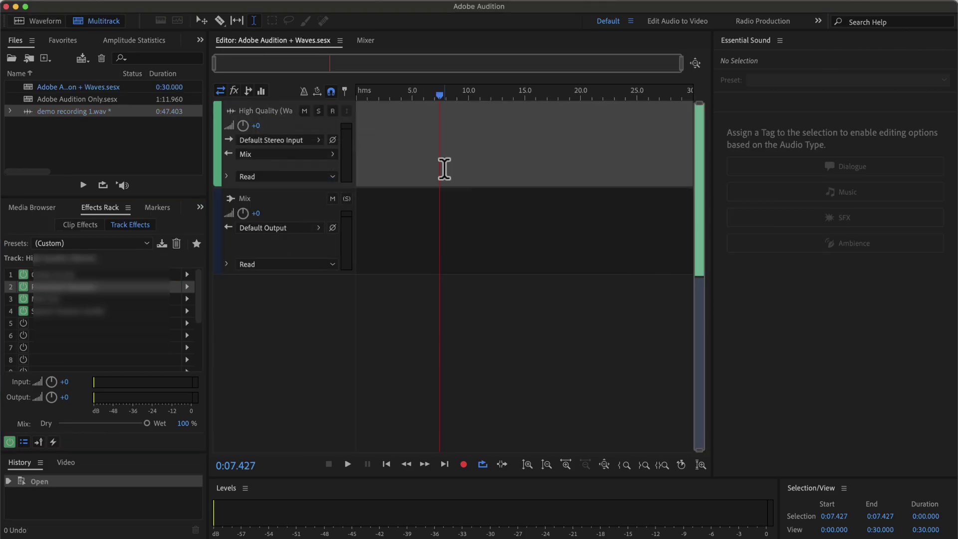
# Save the first track's Waves effects rack as a rack preset named 'High Quality'
pyautogui.click(398, 223)
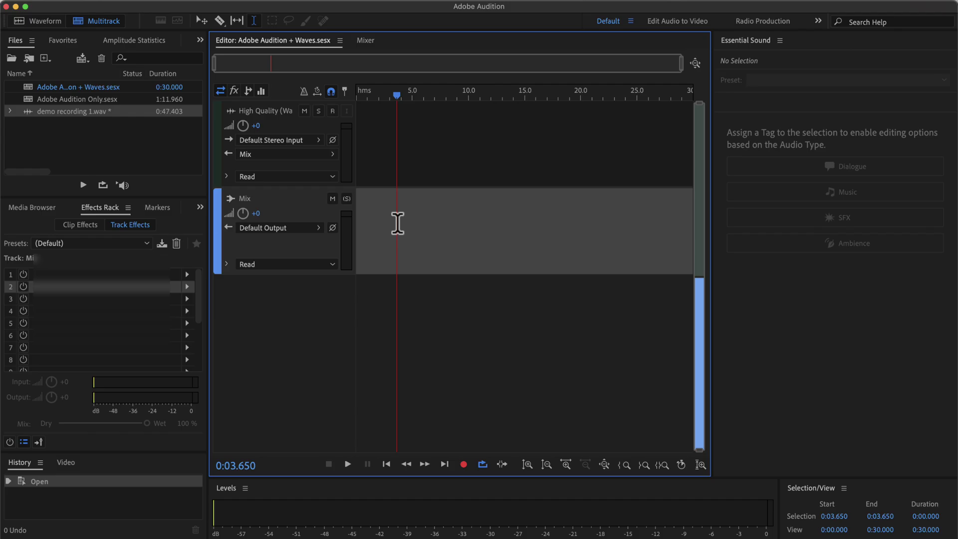
pyautogui.click(383, 128)
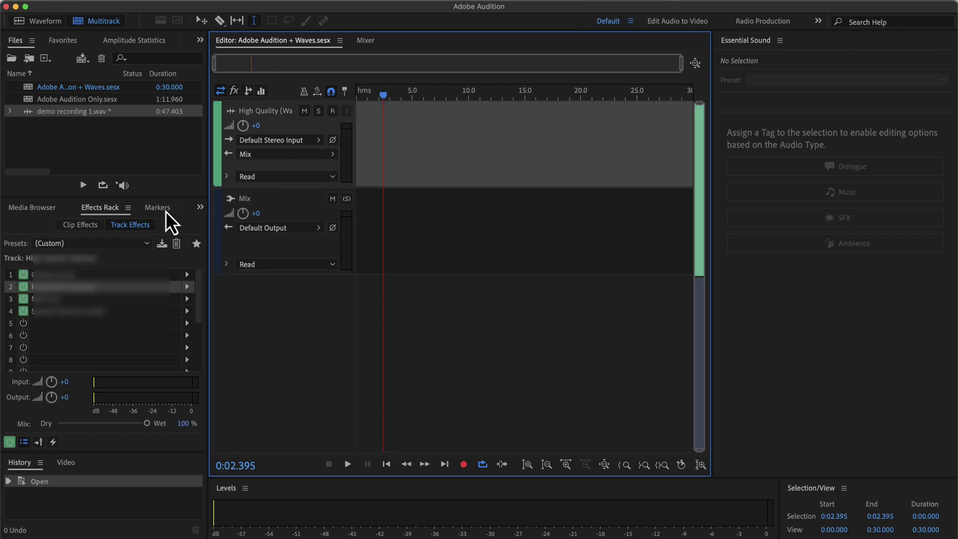
pyautogui.click(161, 244)
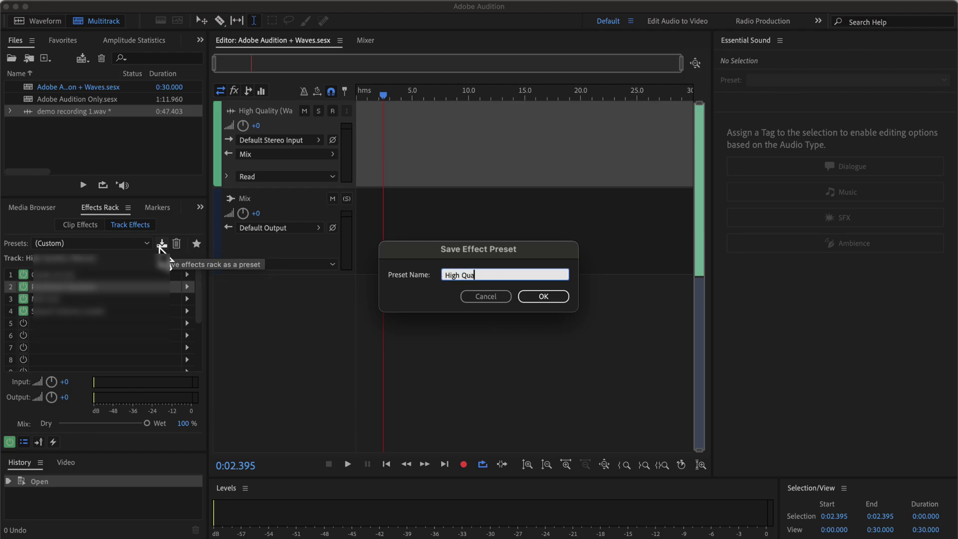
pyautogui.click(91, 224)
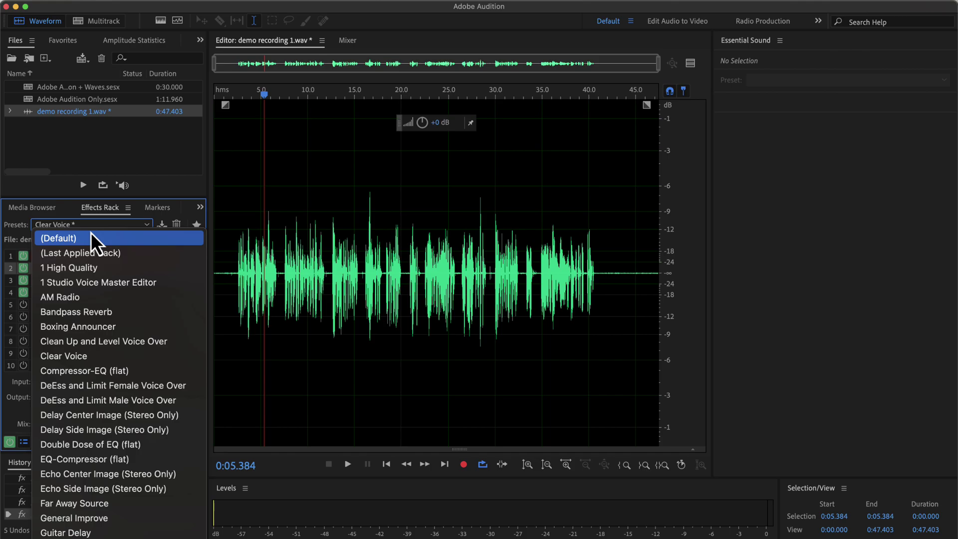
# Load the High Quality preset onto demo recording 1.wav and play it from the start
pyautogui.scroll(-8, 95, 361)
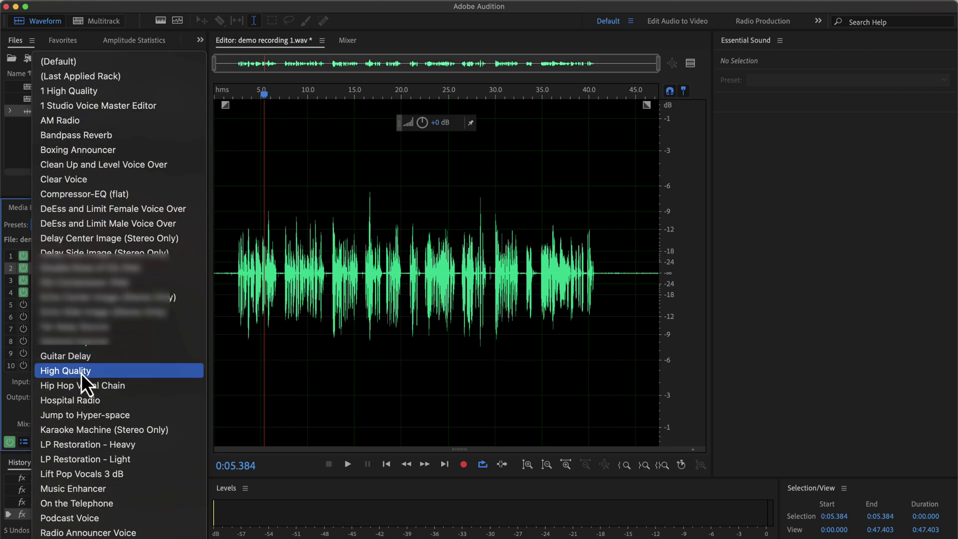
pyautogui.click(81, 373)
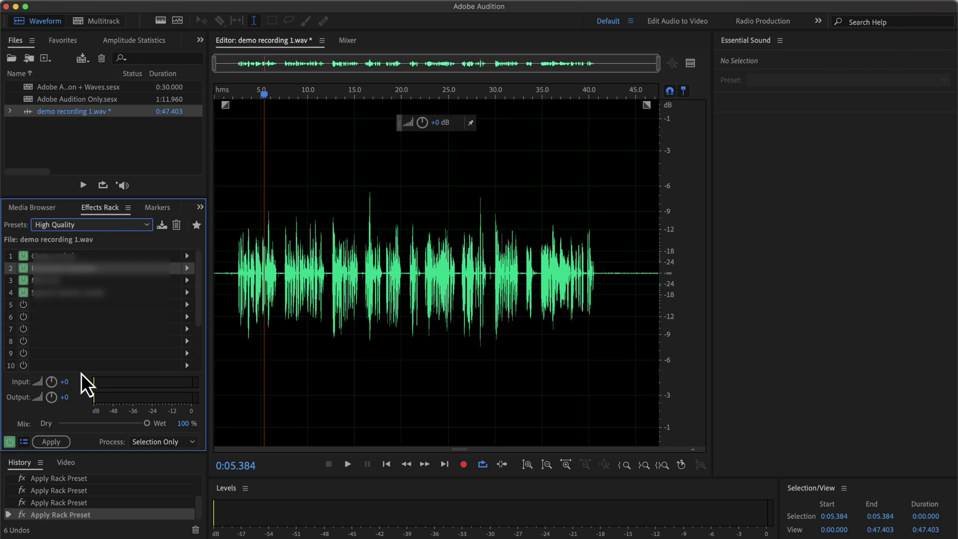
pyautogui.click(218, 262)
pyautogui.press('space')
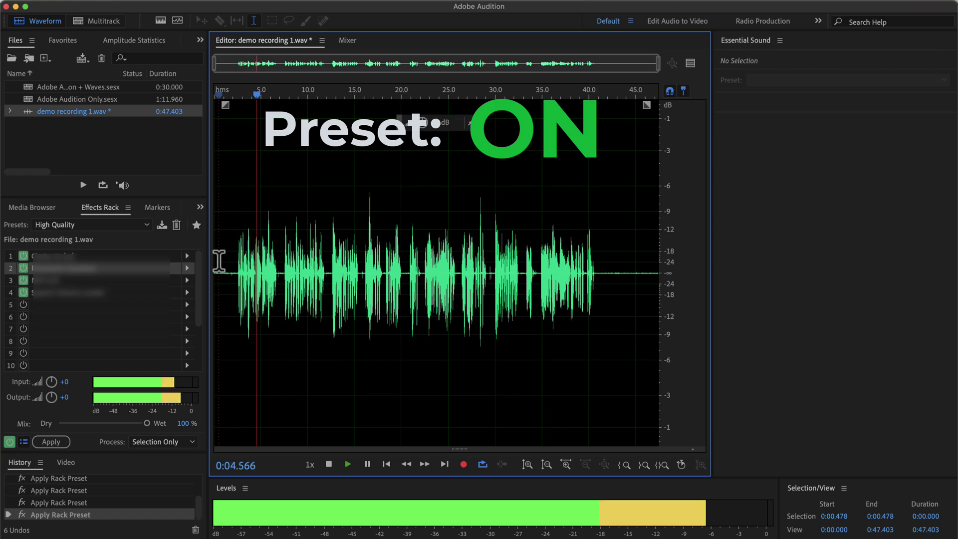
# Compare the High Quality rack bypassed and active, leave it on, and stop playback
pyautogui.click(8, 441)
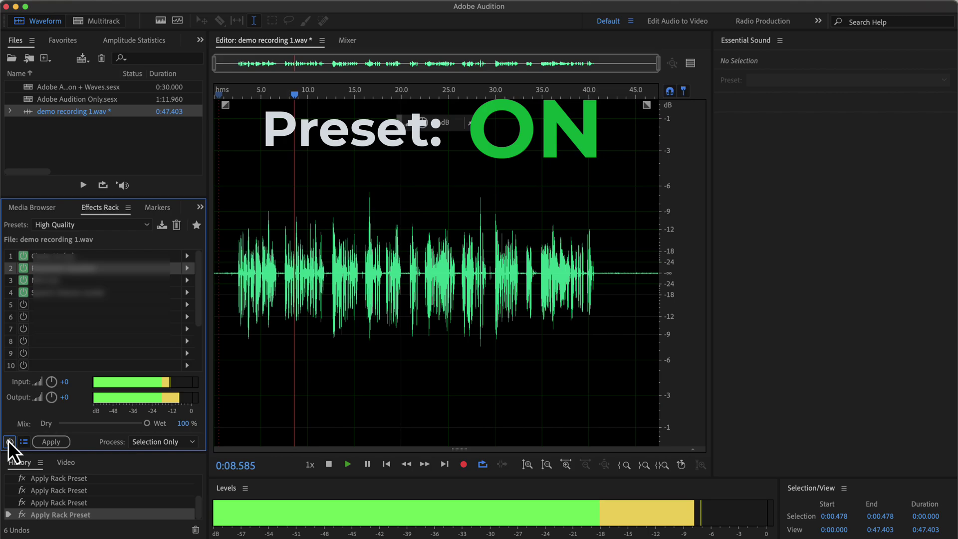
pyautogui.click(9, 441)
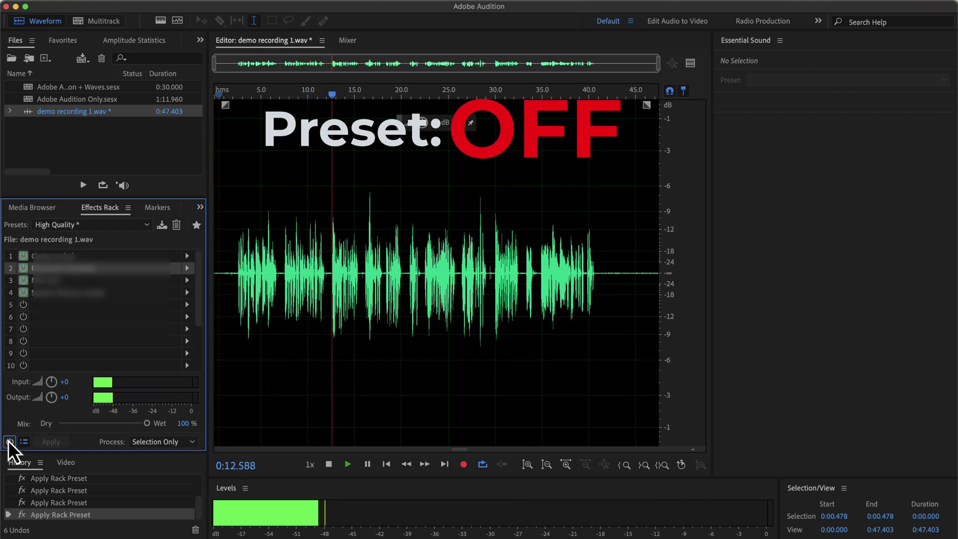
pyautogui.click(9, 441)
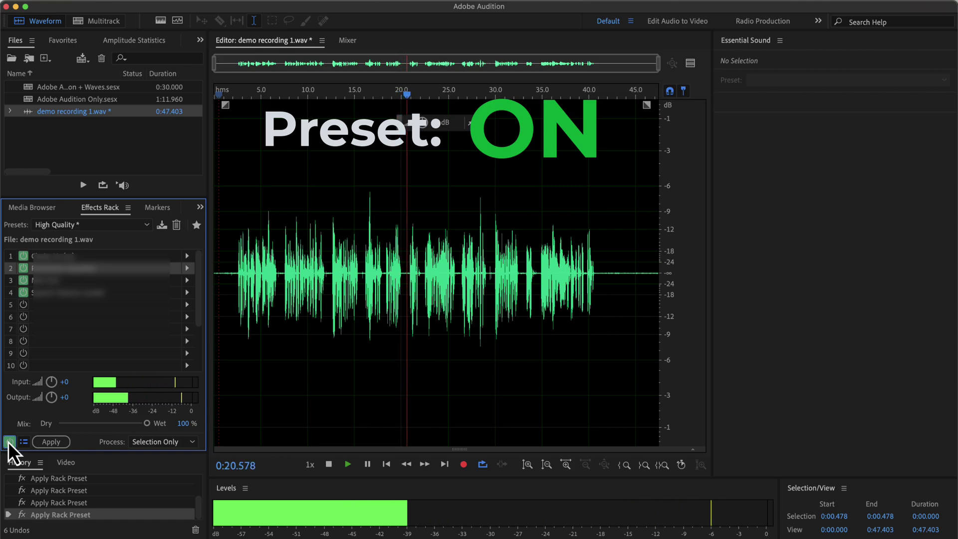
pyautogui.press('space')
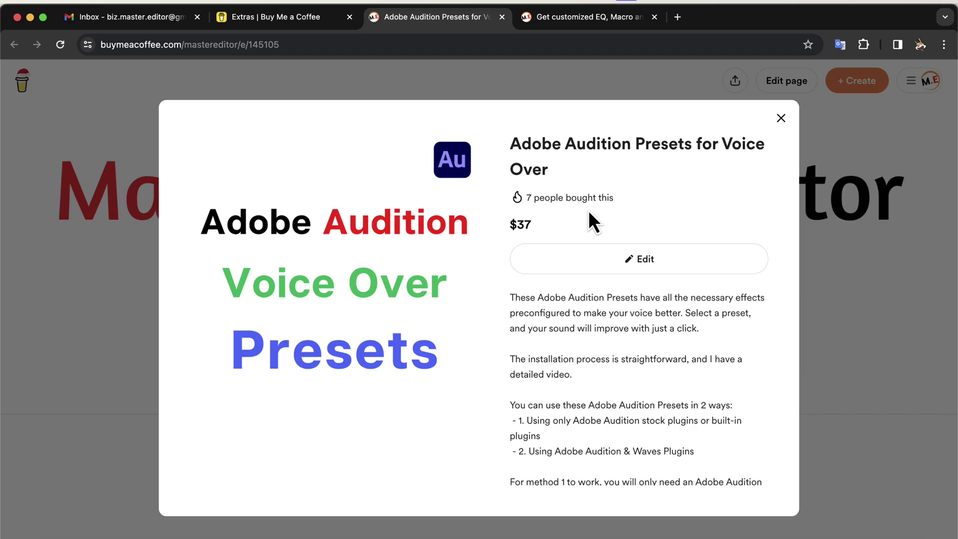
# Show the $127 'Get customized EQ, Macro and Preset for your voice (Unlimited Revision)' listing
pyautogui.click(570, 20)
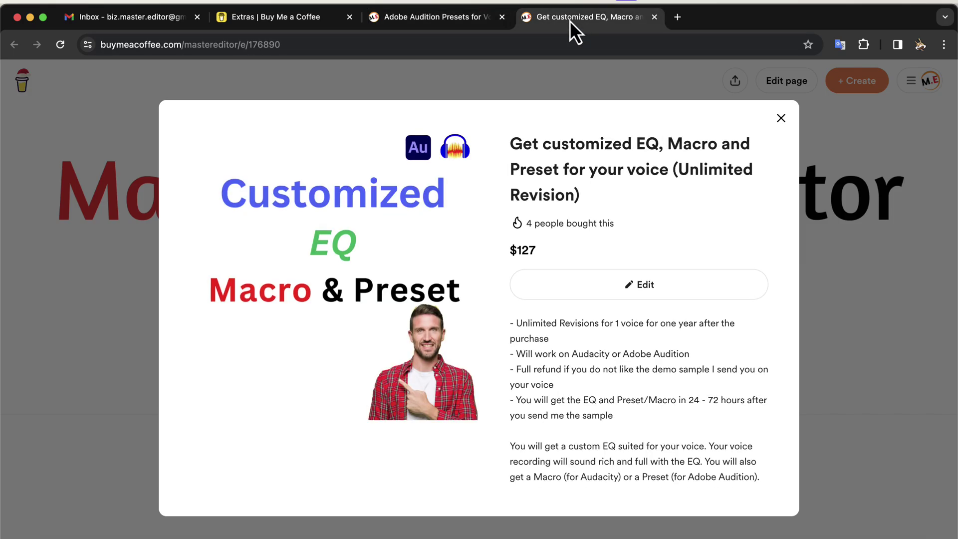